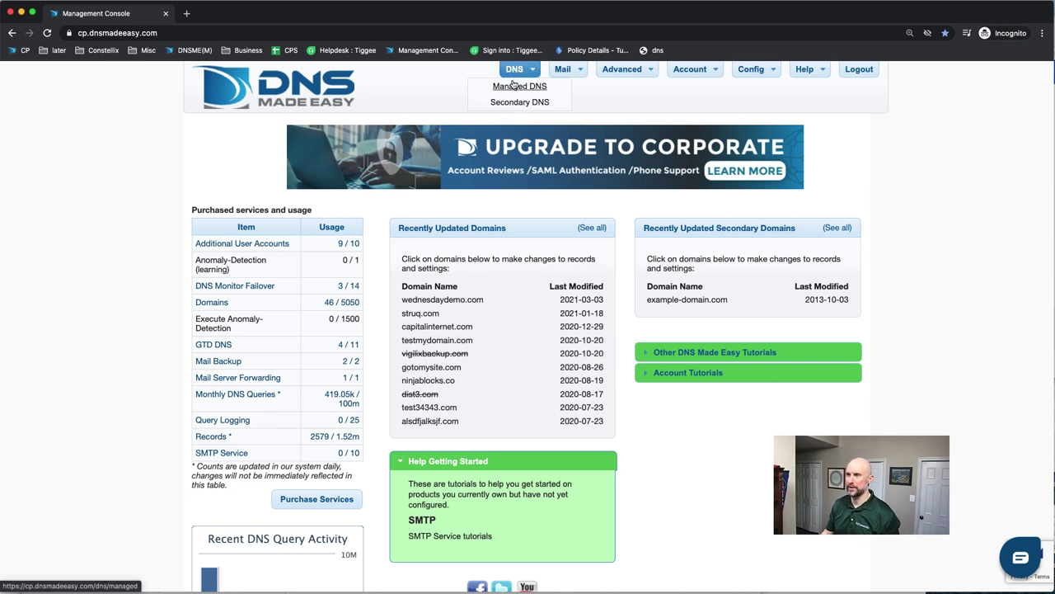
- Browse Managed DNS, view wednesdaydemo.com's records, then return to the account dashboard
left_click(513, 88)
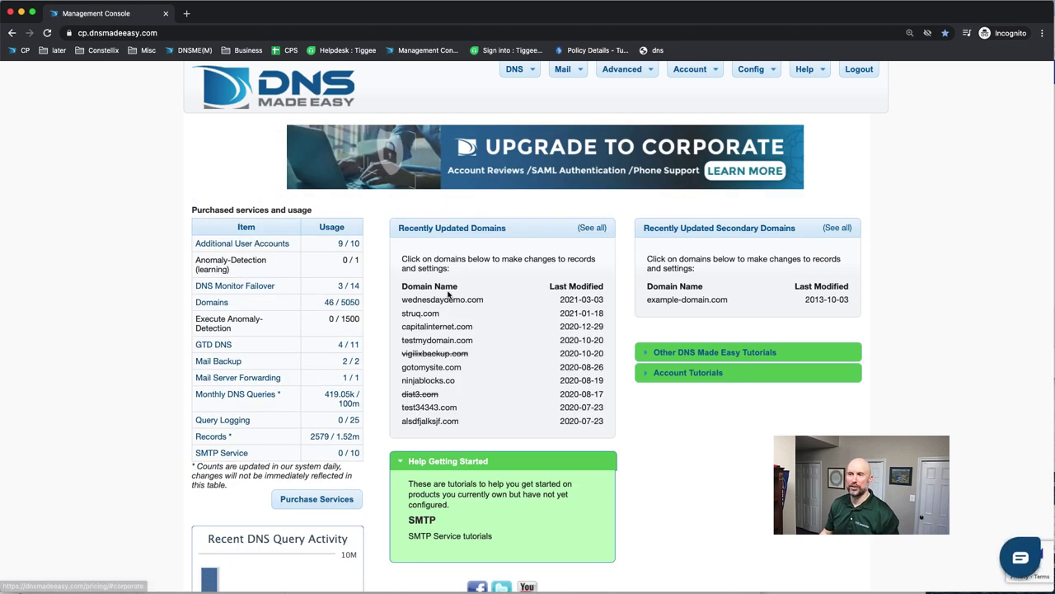
left_click(437, 300)
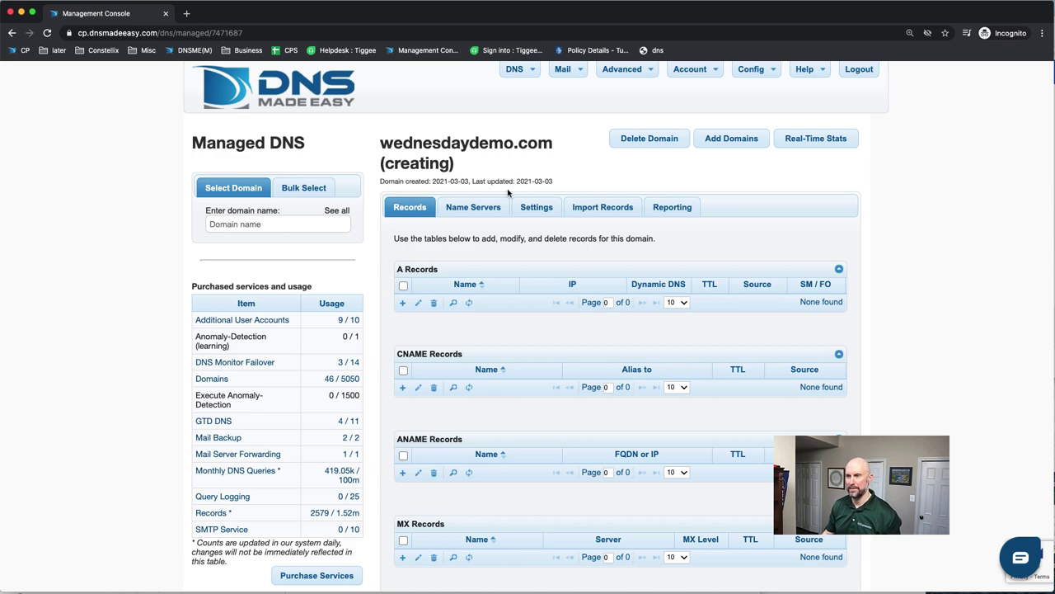
left_click(313, 103)
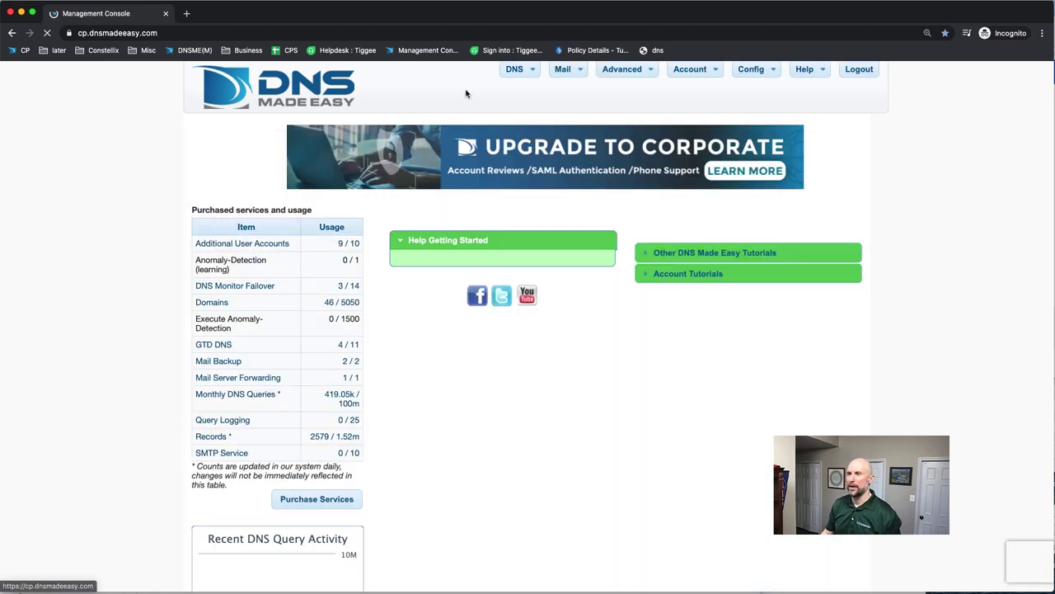
- Start a new domain entry for myexampletest.com with Advanced Settings collapsed
left_click(520, 86)
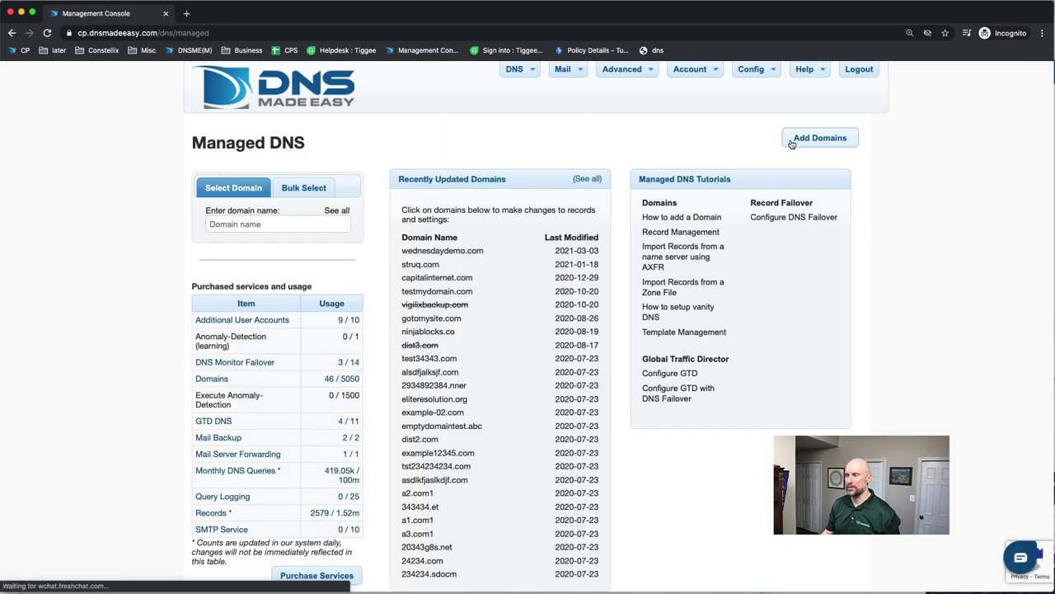
left_click(835, 142)
left_click(387, 280)
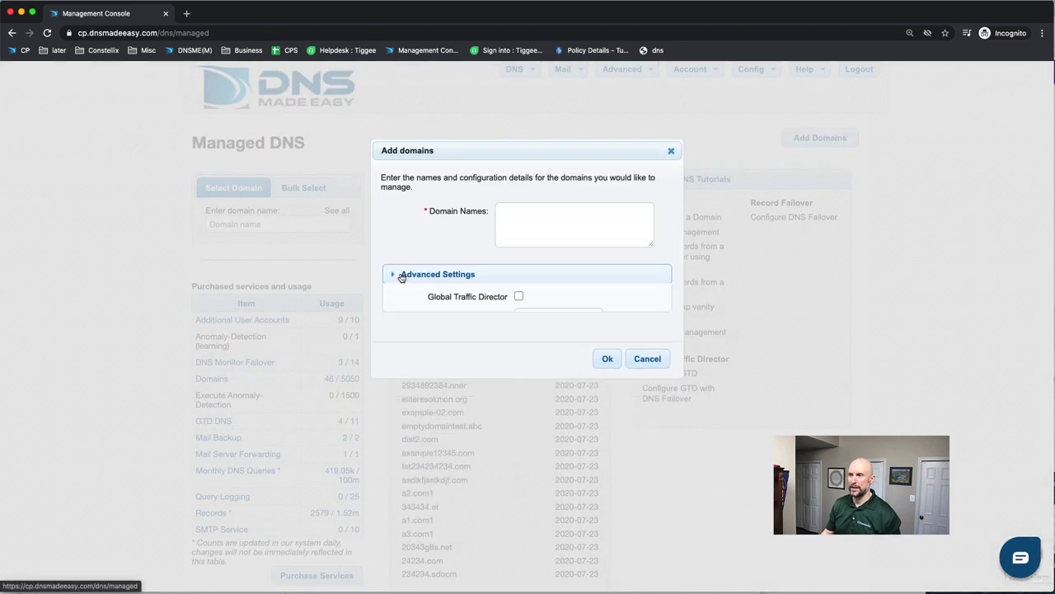
left_click(515, 218)
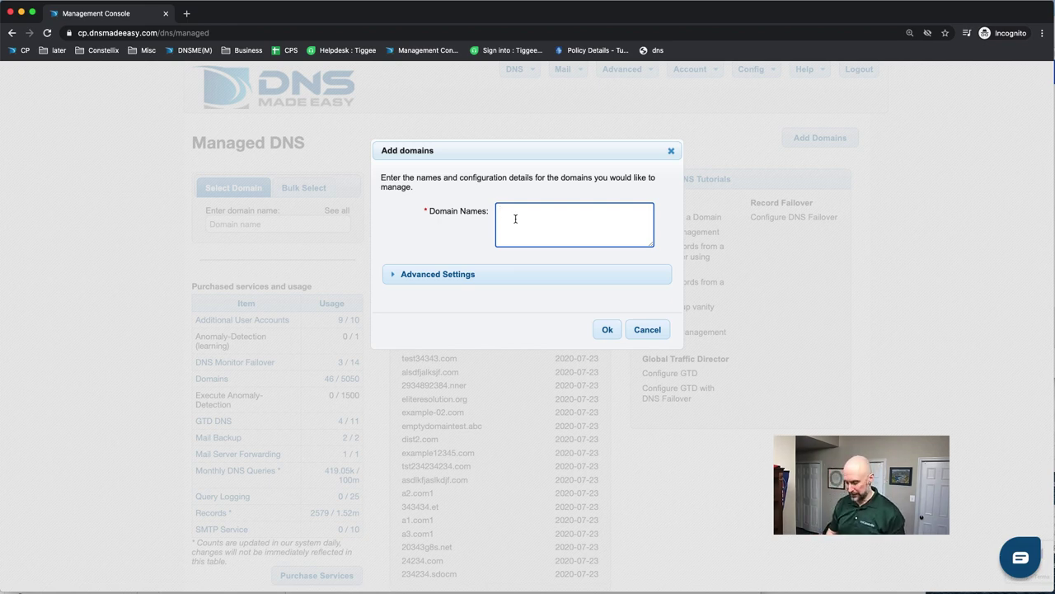
type("myexampletest.com")
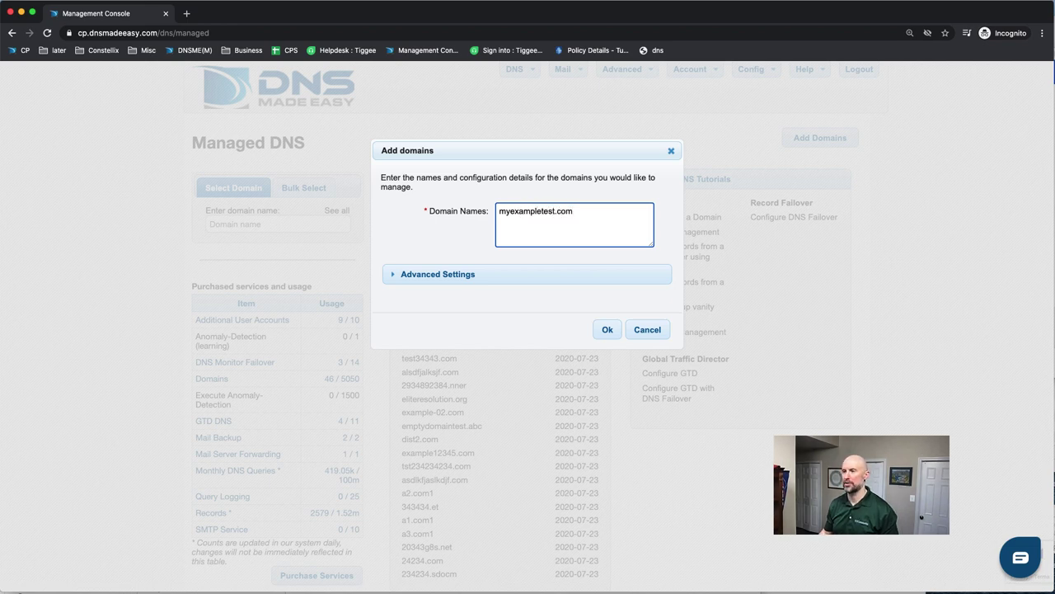
- Submit myexampletest.com and dismiss the success notice to reach its empty records page
left_click(606, 329)
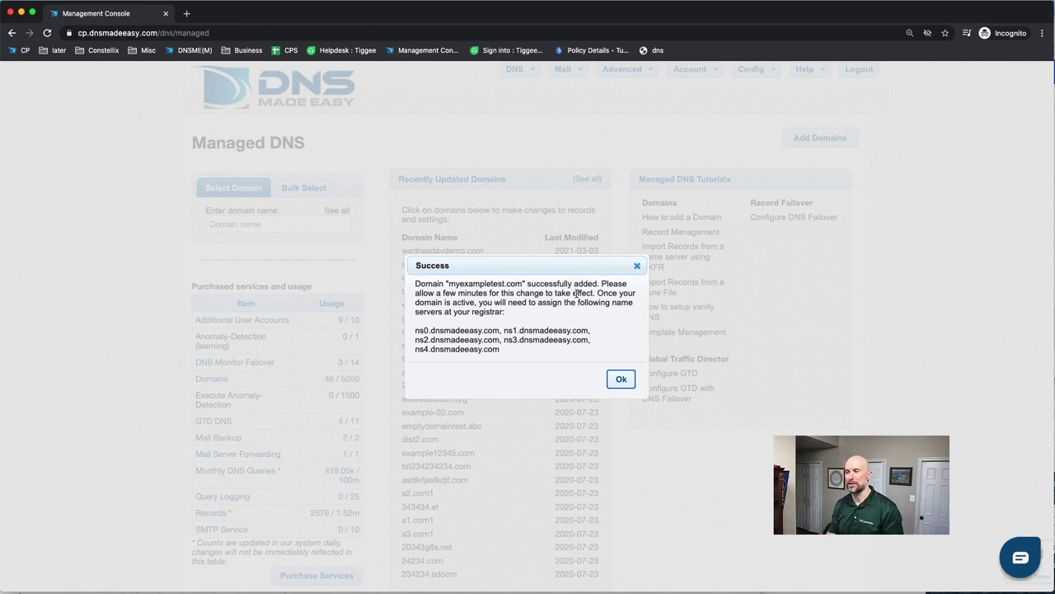
left_click(621, 381)
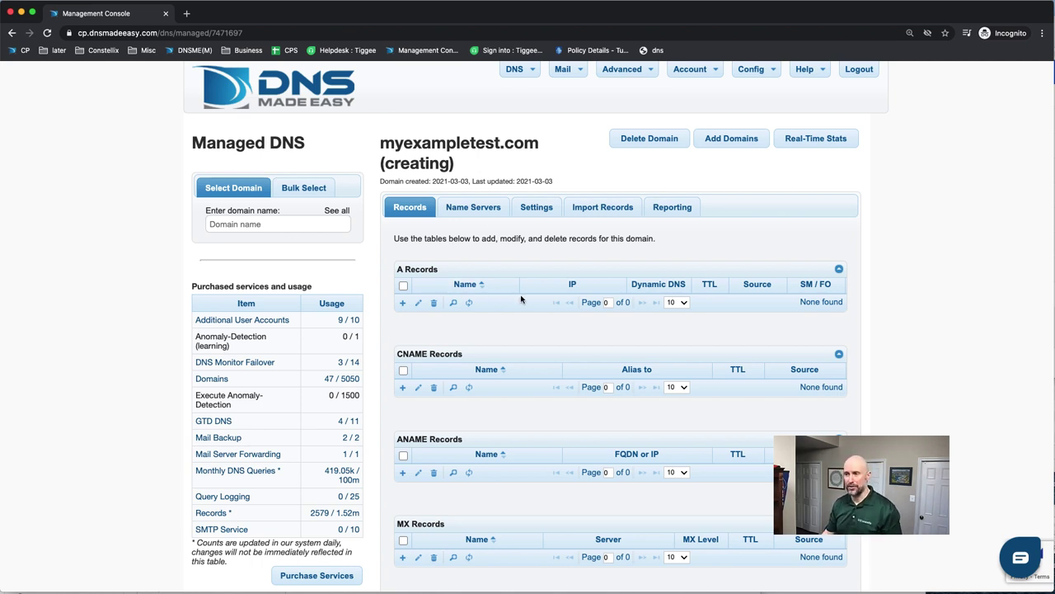
- Reopen Add Domains with Advanced Settings expanded, showing Folder C and no template
left_click(737, 140)
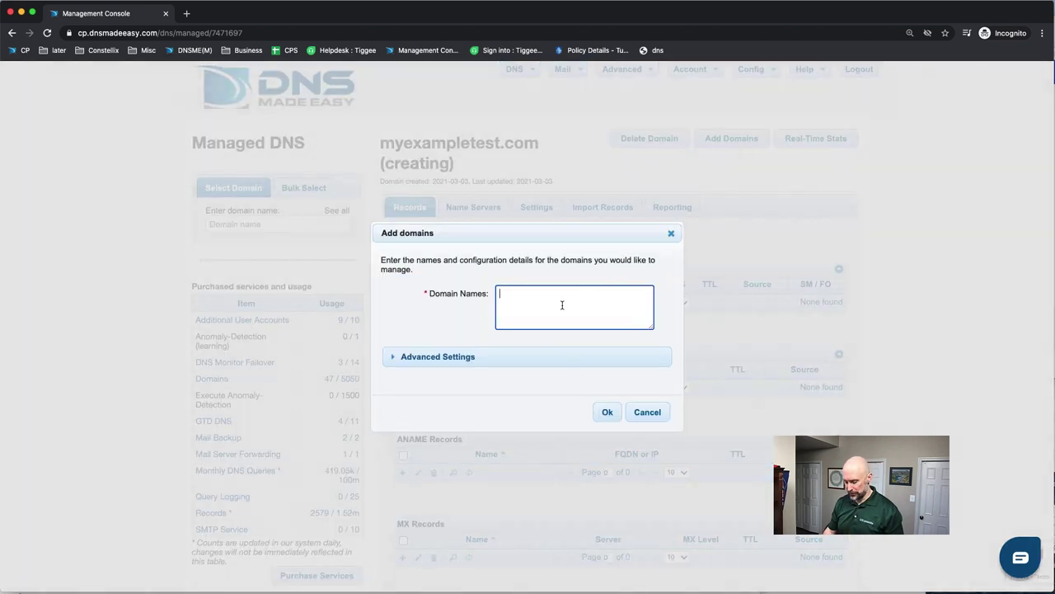
left_click(450, 358)
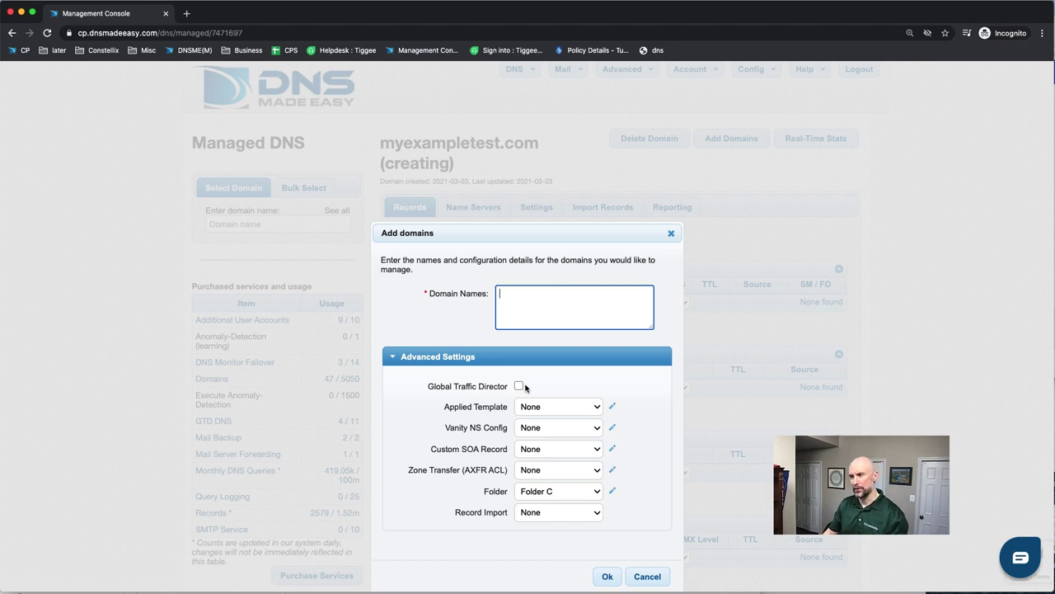
left_click(551, 407)
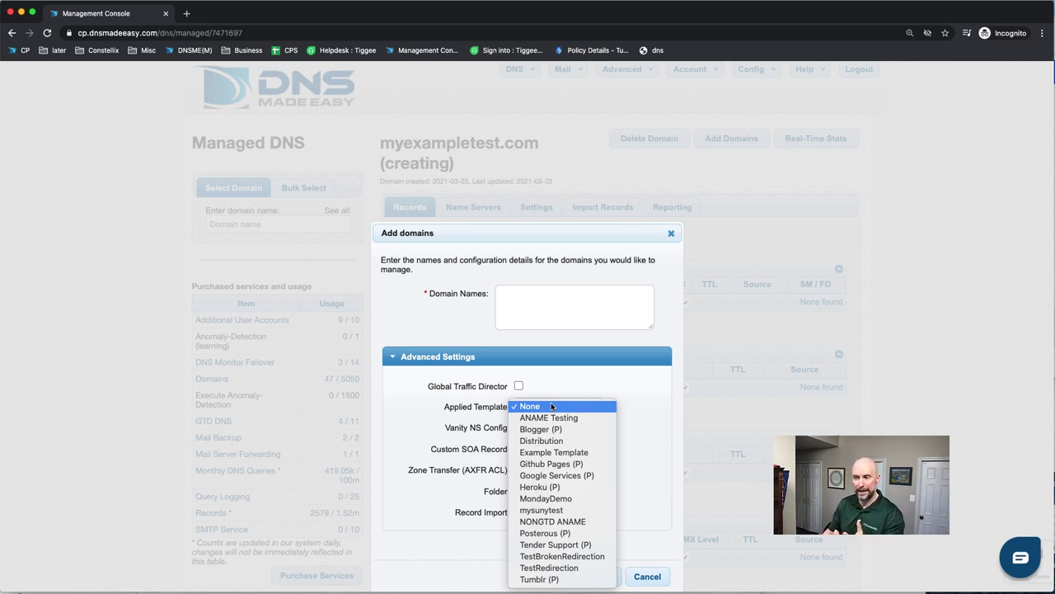
left_click(497, 415)
left_click(526, 429)
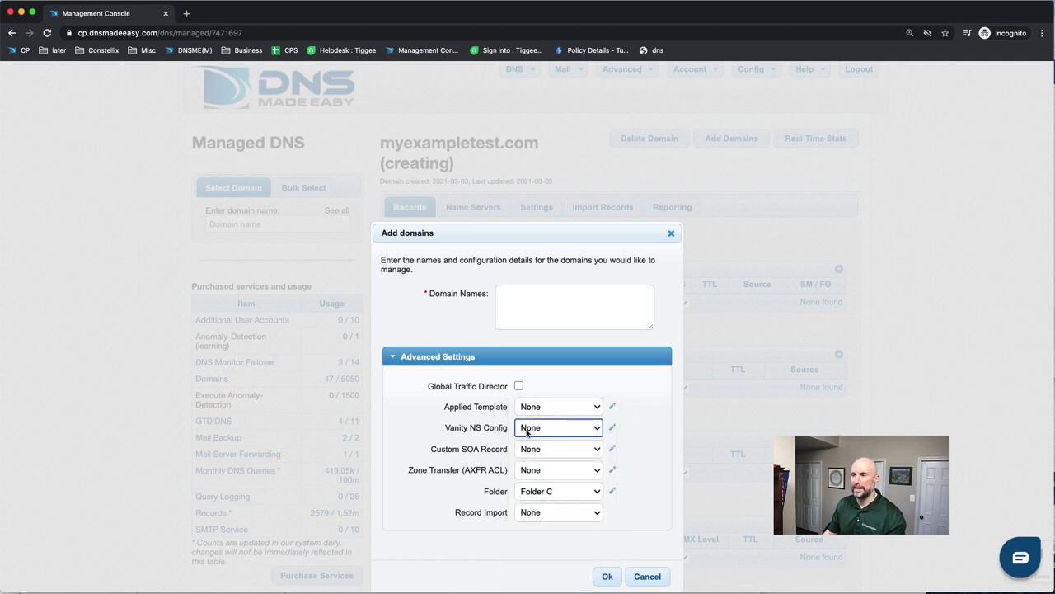
left_click(532, 430)
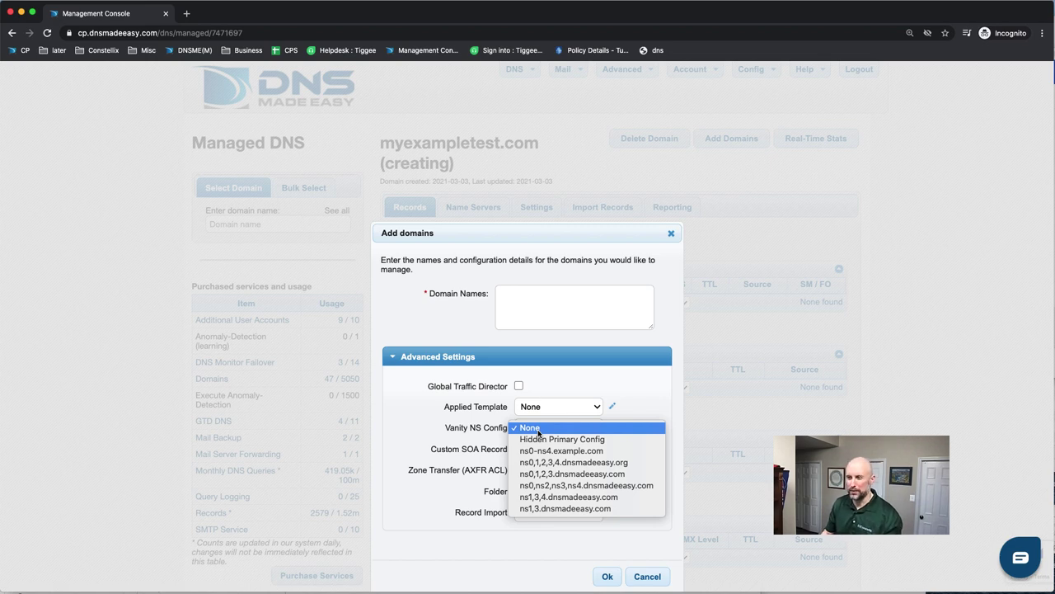
left_click(483, 428)
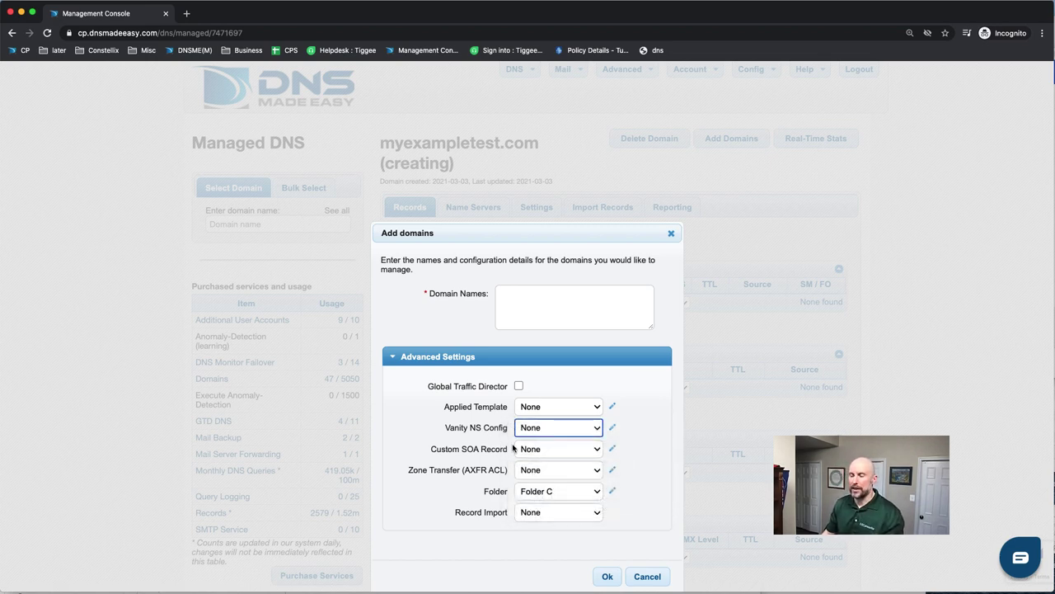
left_click(532, 448)
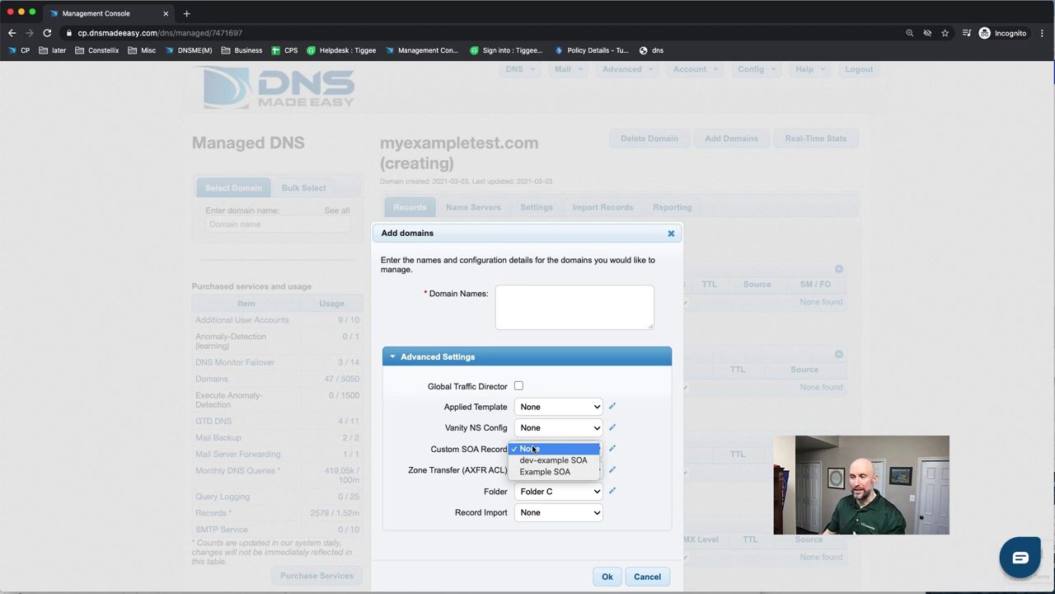
left_click(533, 449)
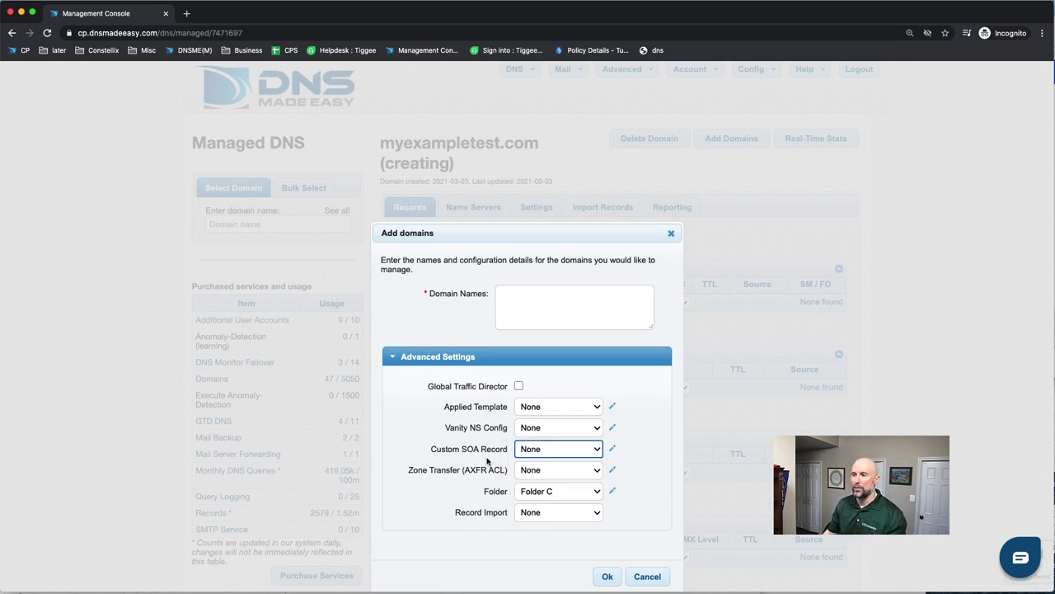
left_click(541, 474)
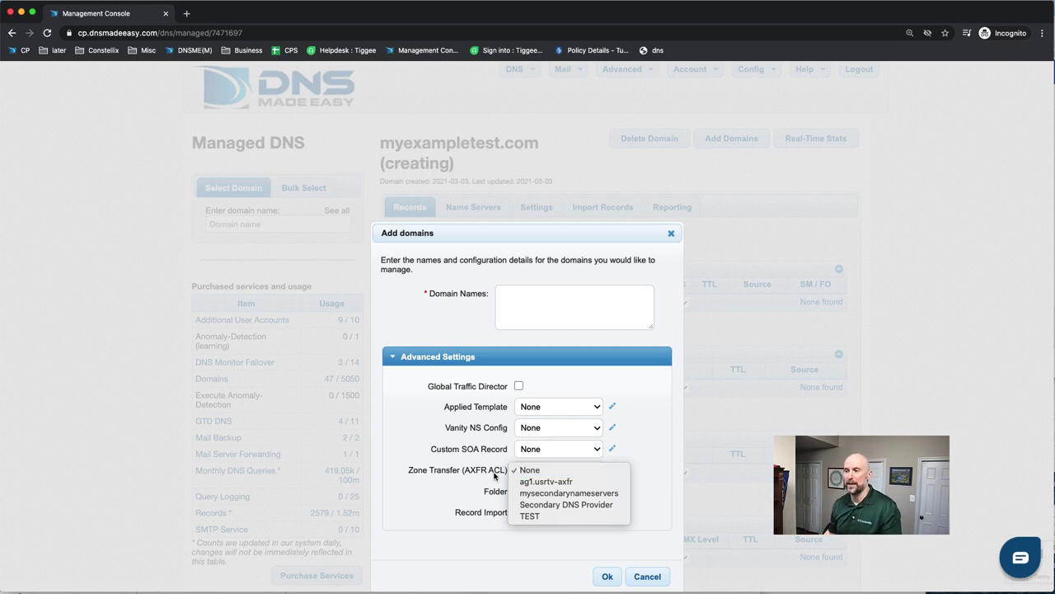
left_click(553, 473)
left_click(532, 495)
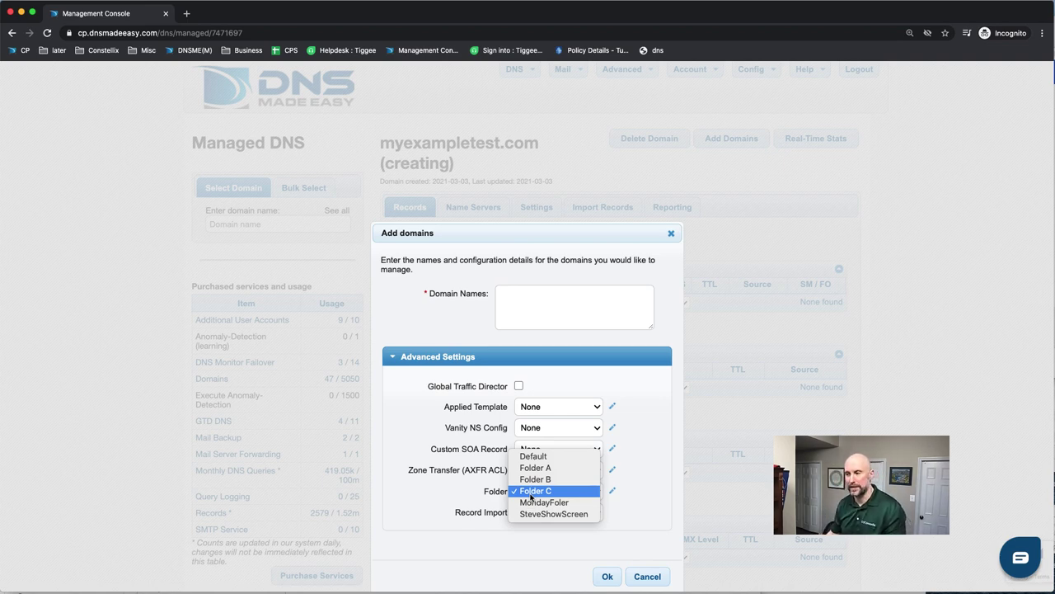
left_click(532, 493)
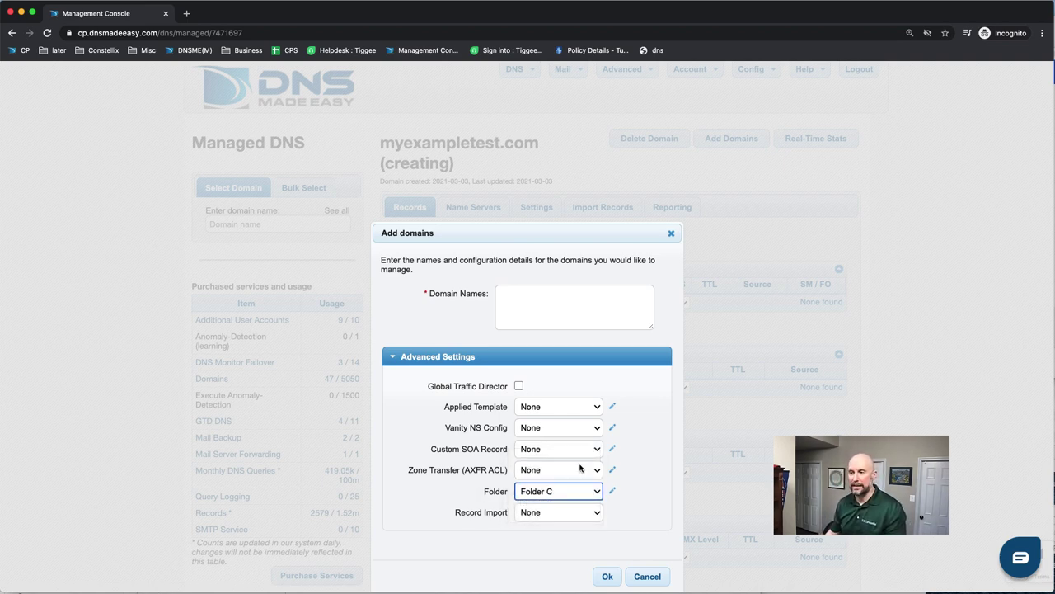
left_click(550, 514)
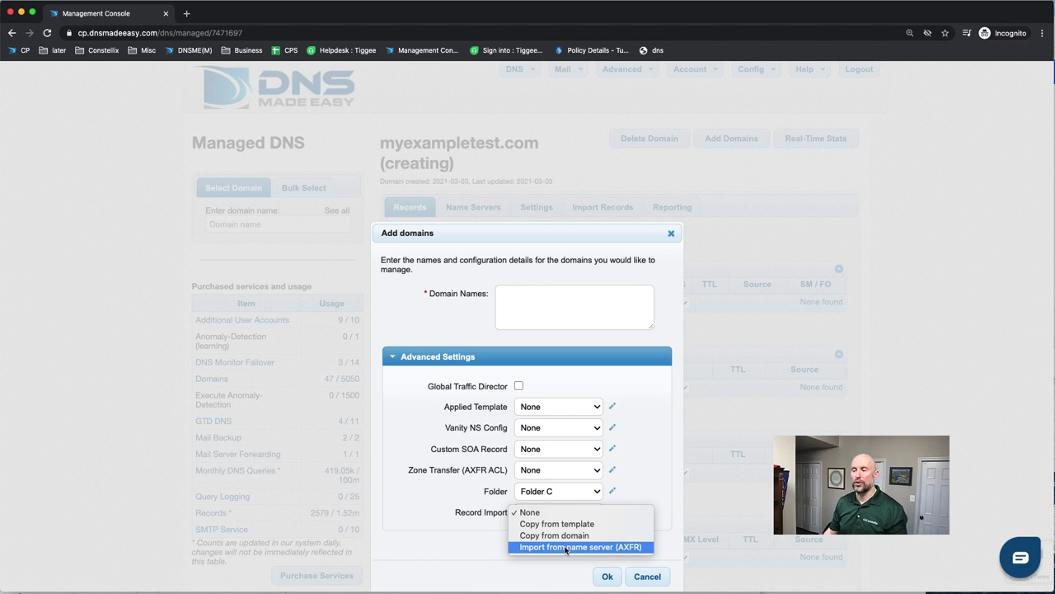
- Set Record Import to Copy from template
key("Escape")
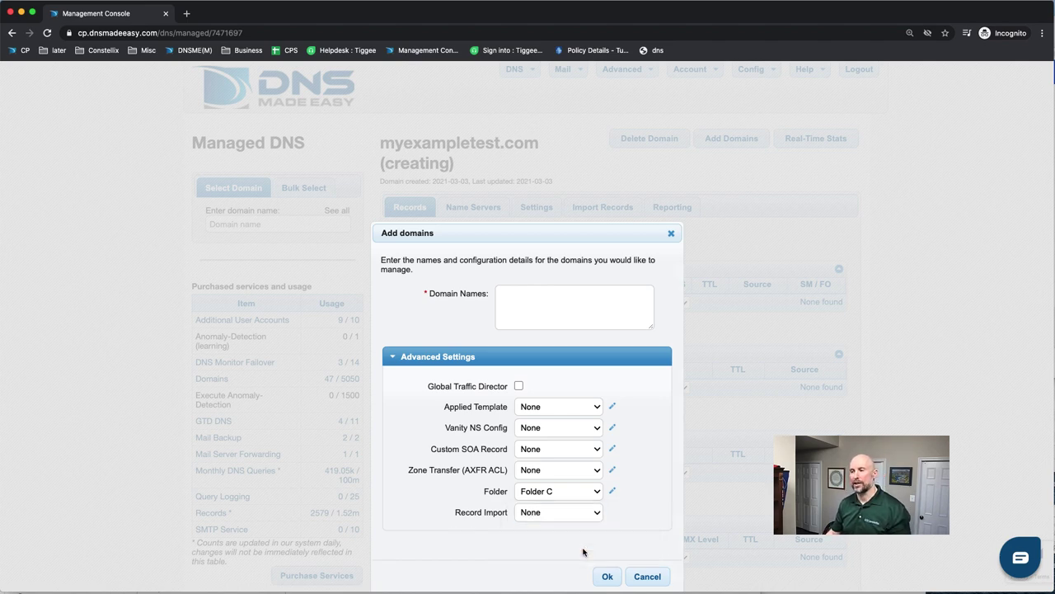
left_click(560, 512)
key("Up")
key("Up")
key("Return")
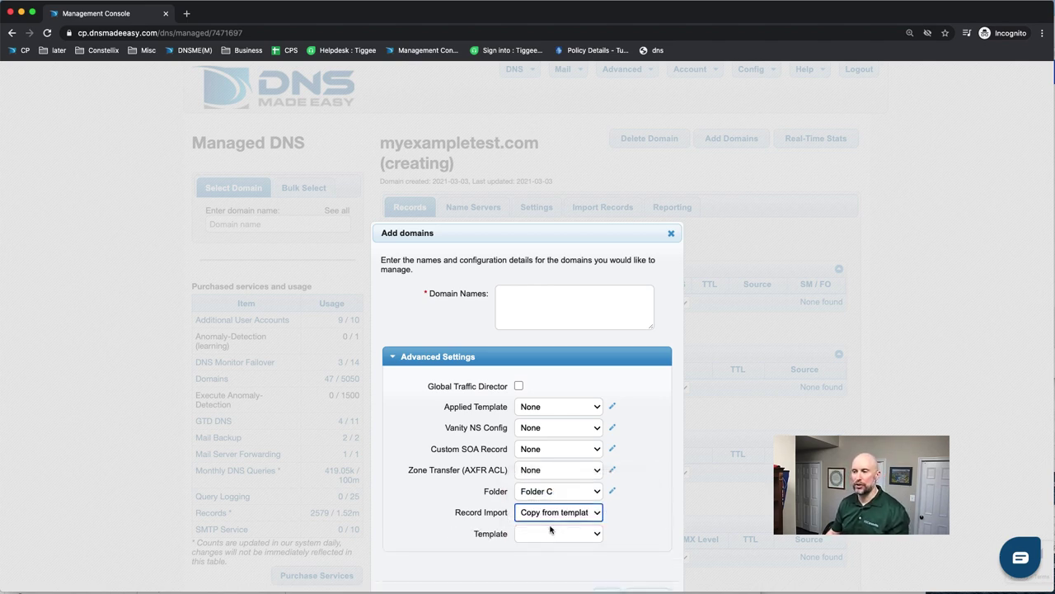
- List mytest1.com and mytest2.com on separate lines, and switch record import to Copy from domain
left_click(525, 296)
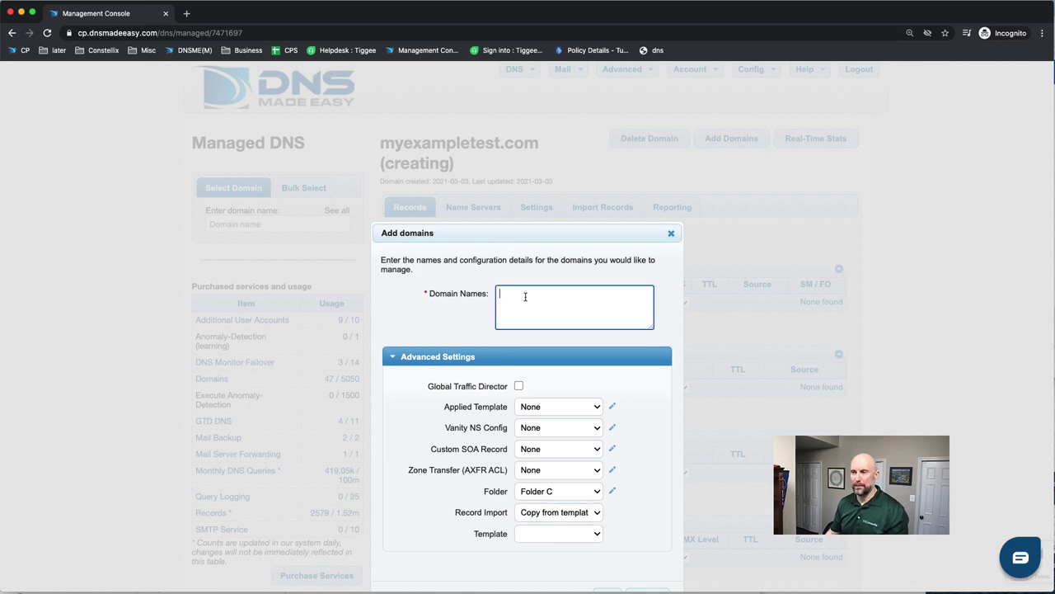
type("mytest")
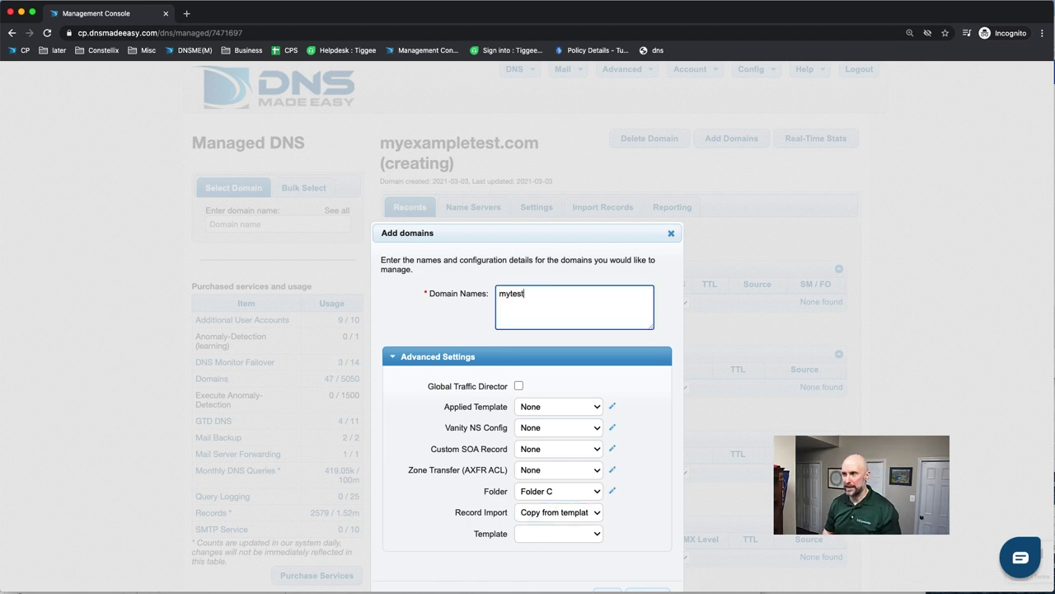
type("1.com")
key("Return")
type("mytest")
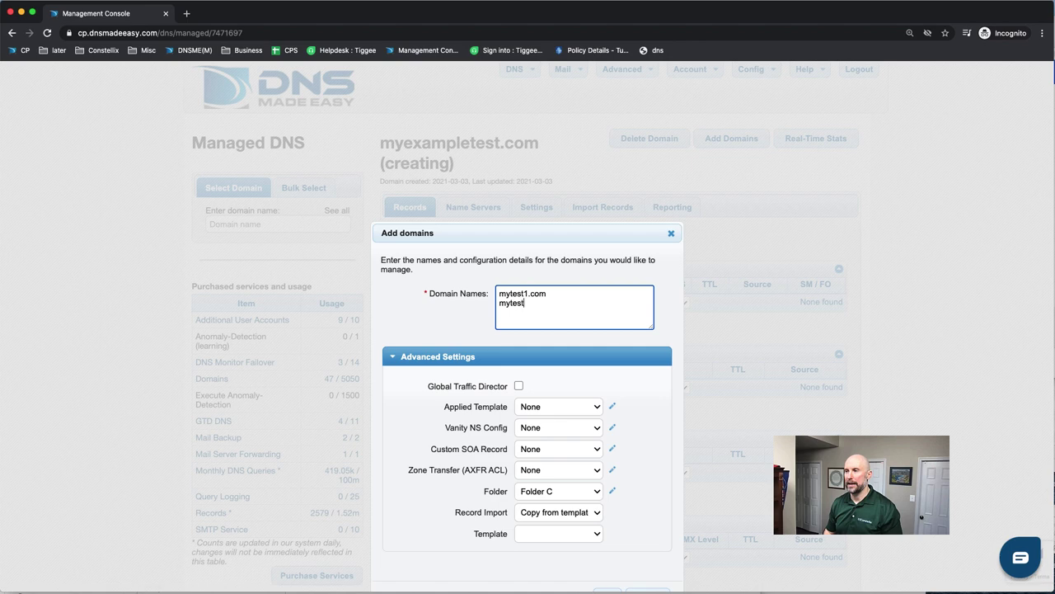
type("2.com")
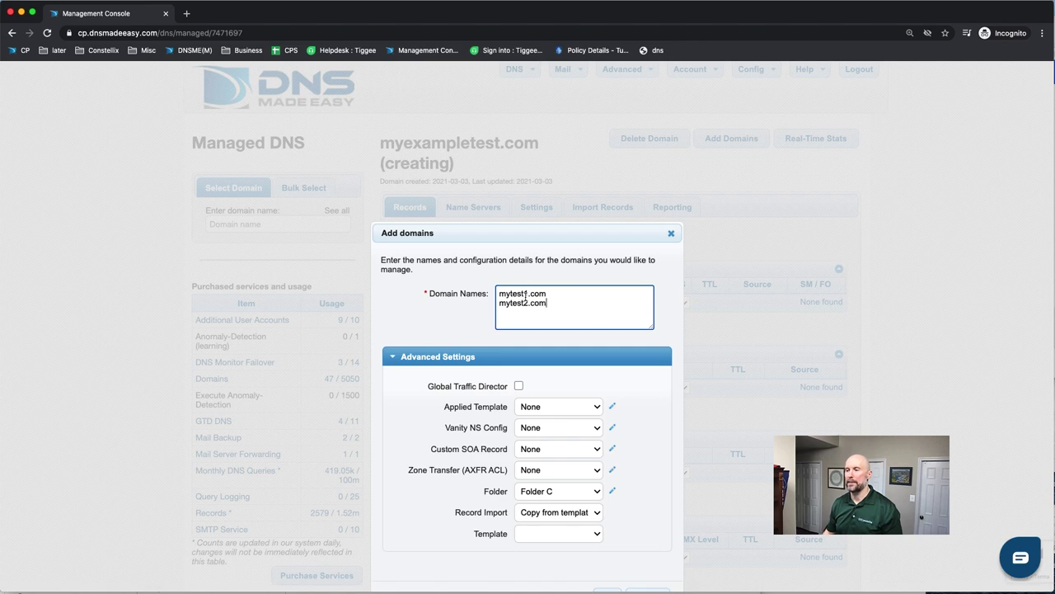
left_click(570, 518)
left_click(570, 521)
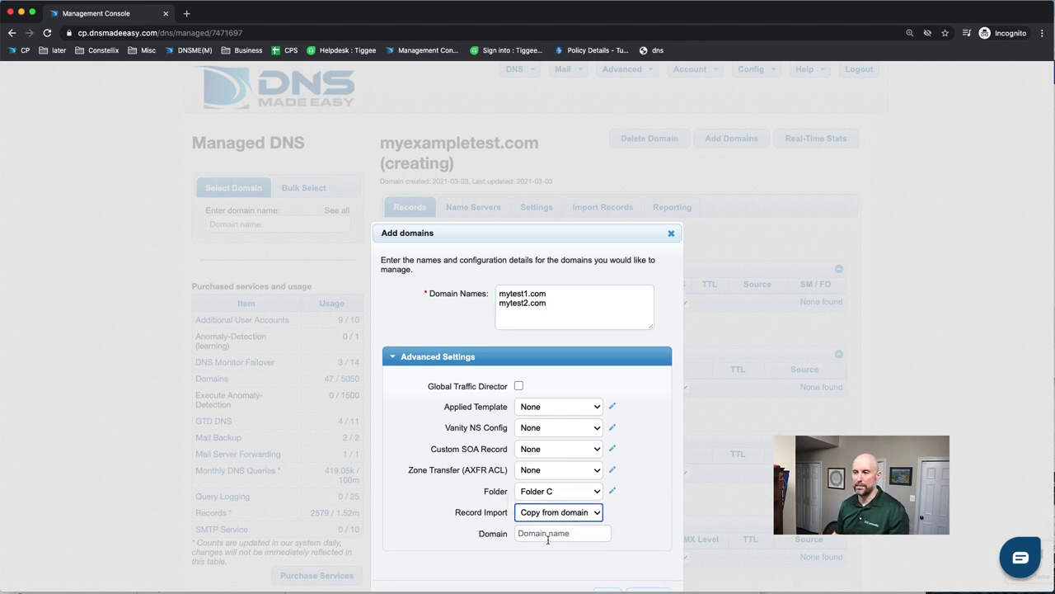
- Change Record Import to Import from name server (AXFR), leaving Name Server IP empty
left_click(548, 534)
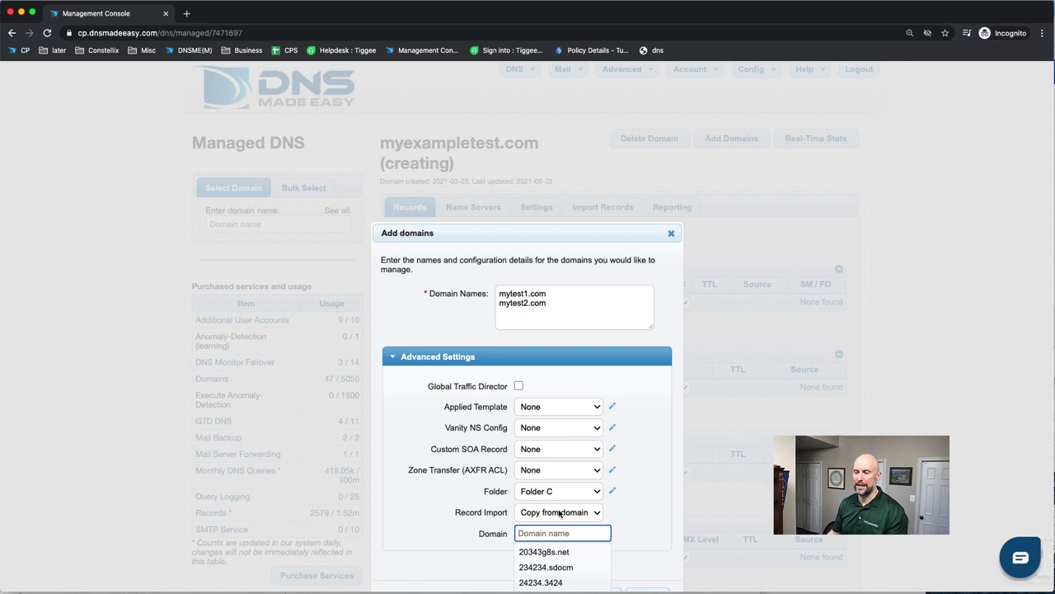
left_click(575, 520)
left_click(579, 524)
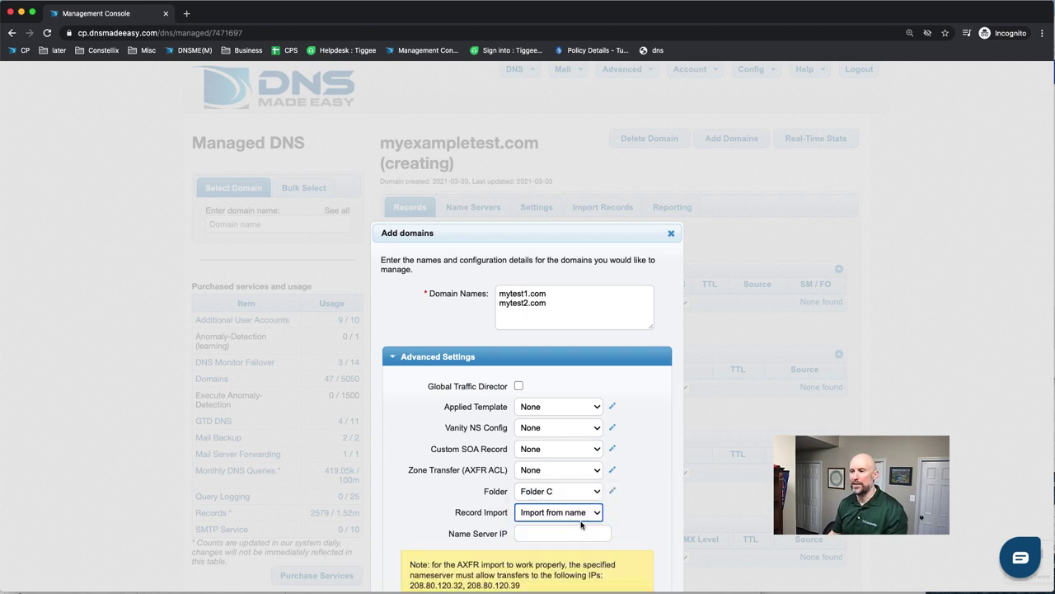
scroll(594, 527, "down", 2)
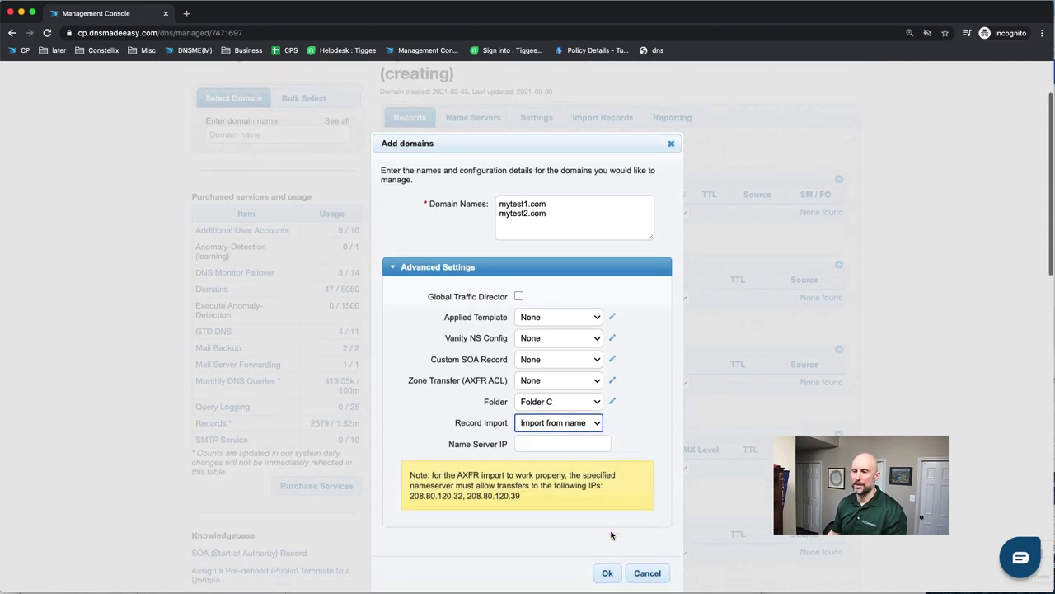